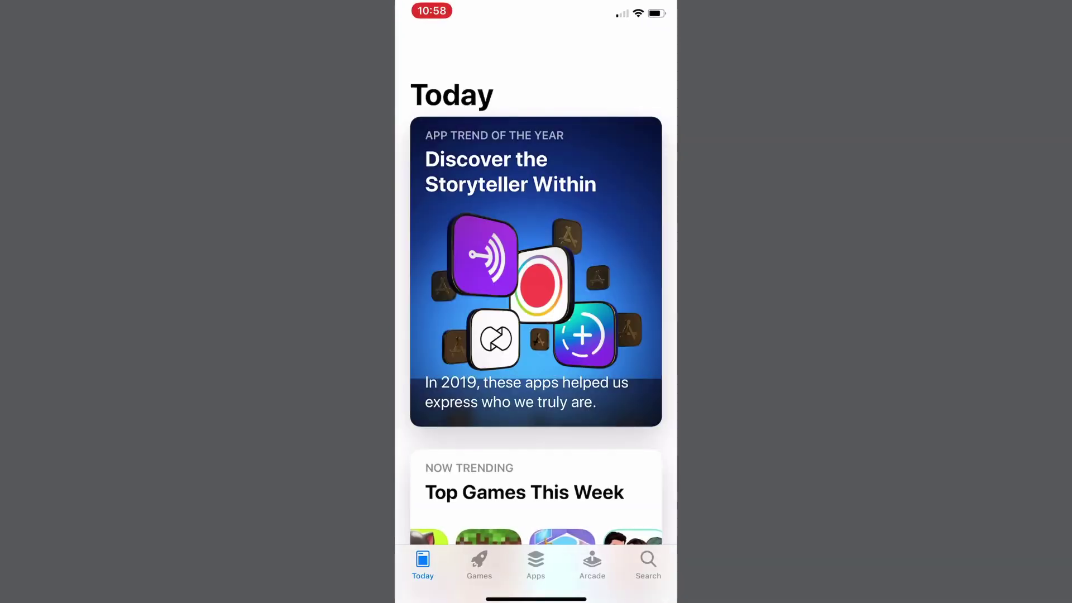
Search the App Store for 'C spire' and pick the 'c spire tv' suggestion
click(647, 565)
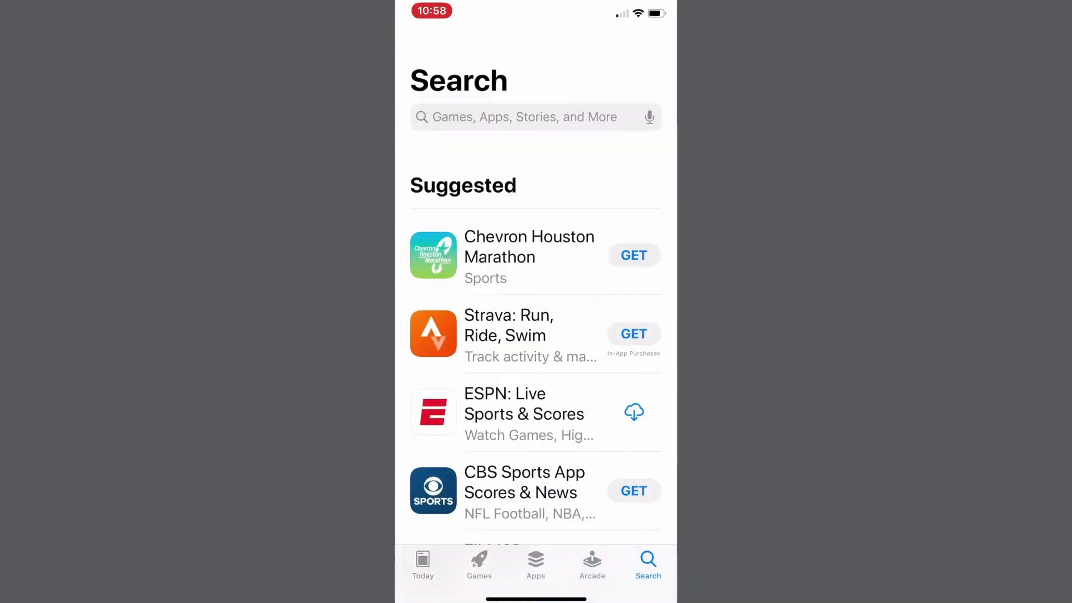
click(520, 115)
text(C)
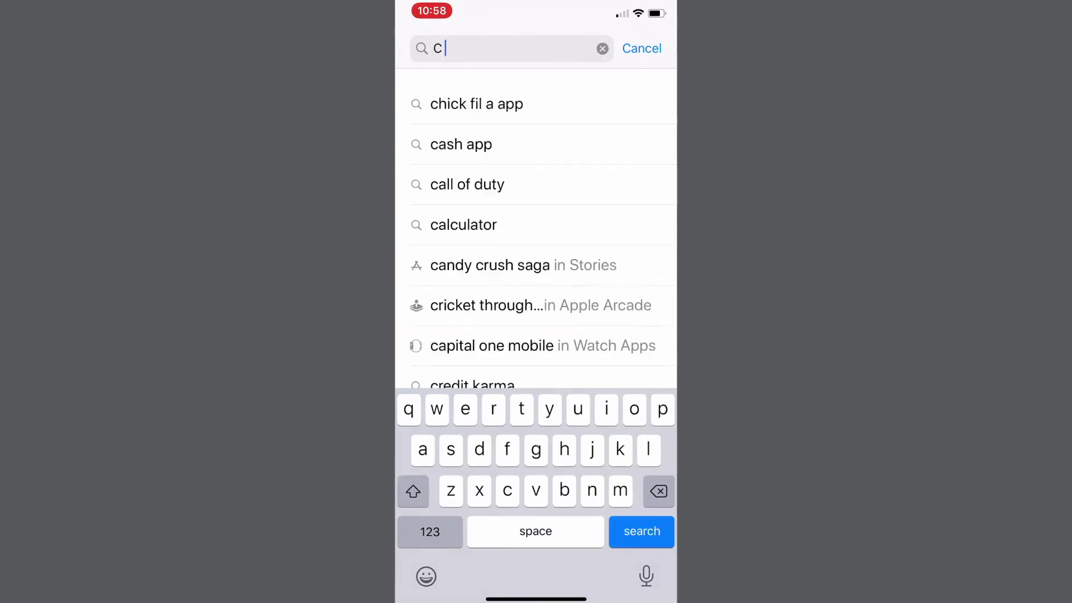
text( spire)
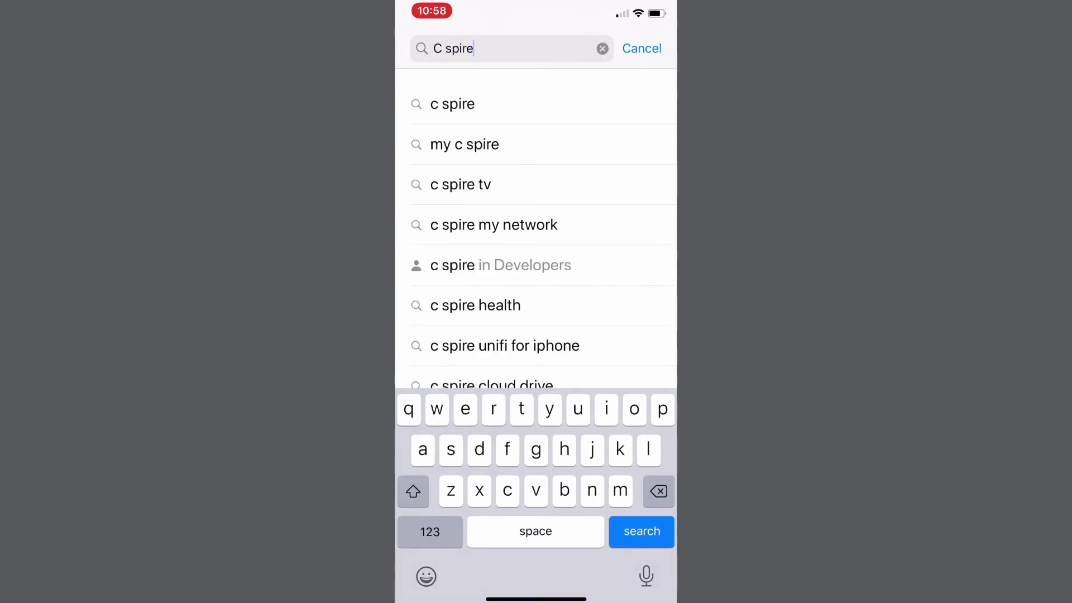
click(461, 184)
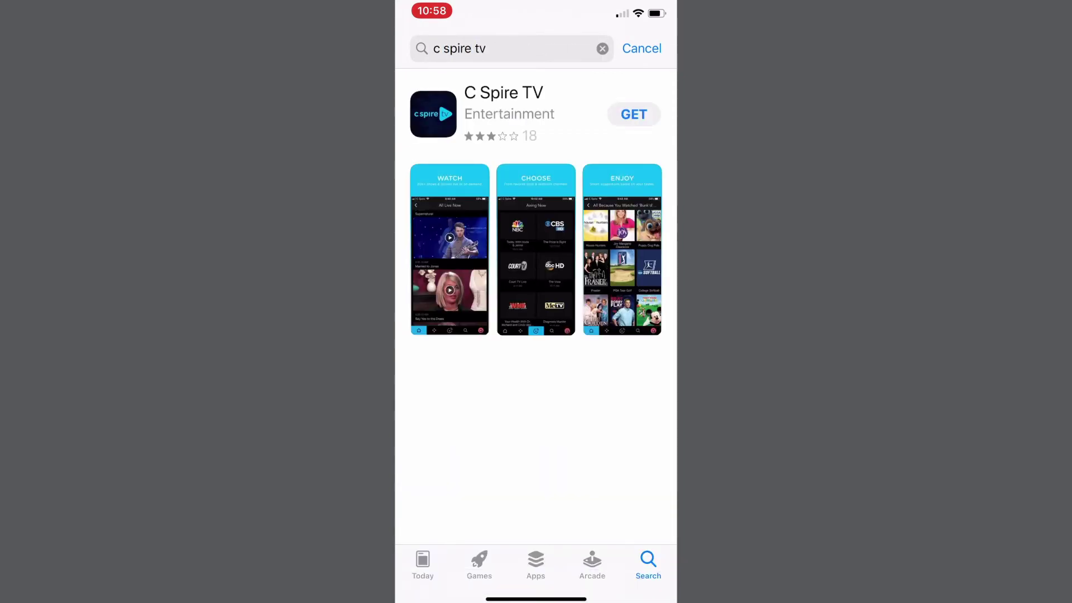
Get the C Spire TV app and open it once installed
click(633, 114)
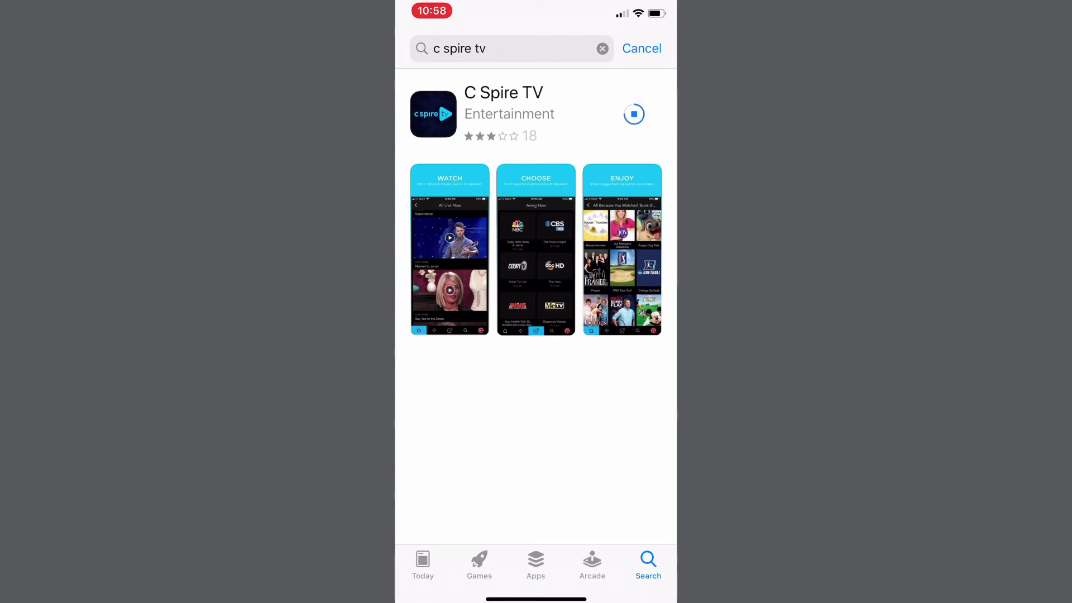
click(634, 114)
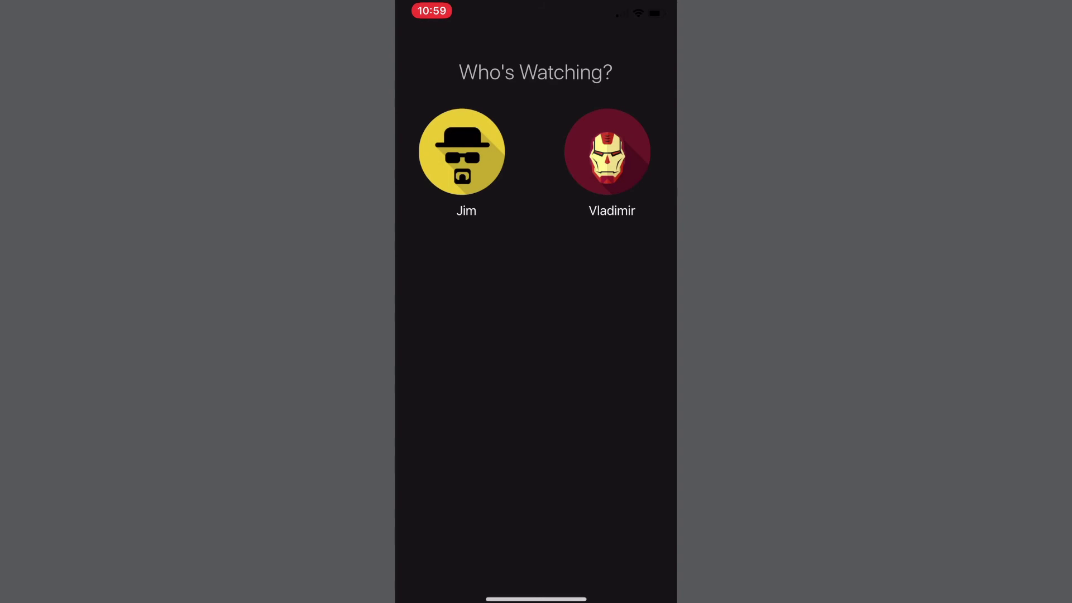
Choose the first profile on the Who's Watching screen
click(462, 151)
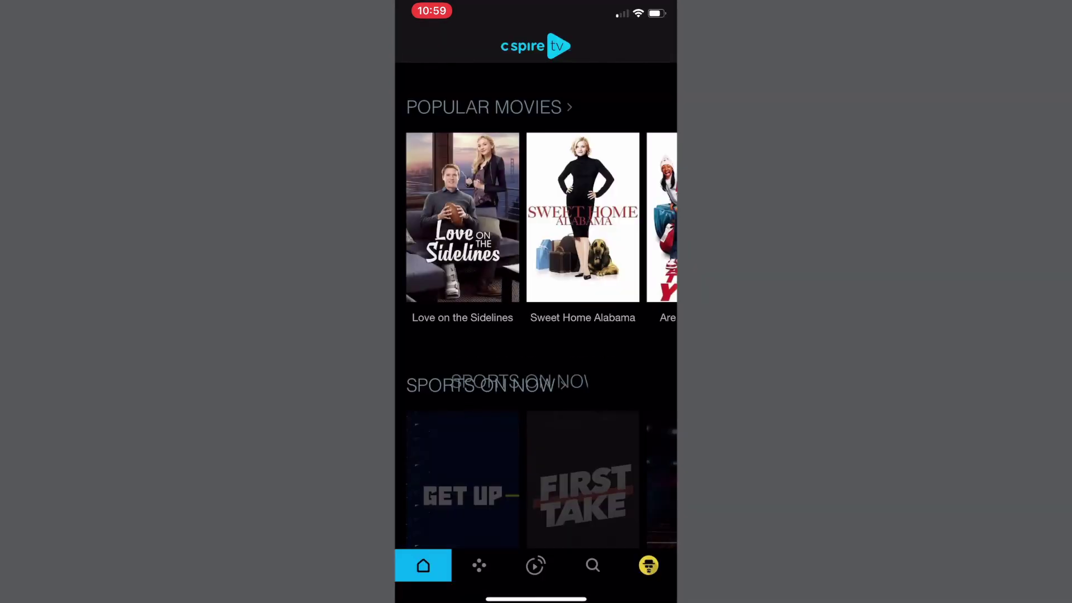
scroll(536, 302, down, 7)
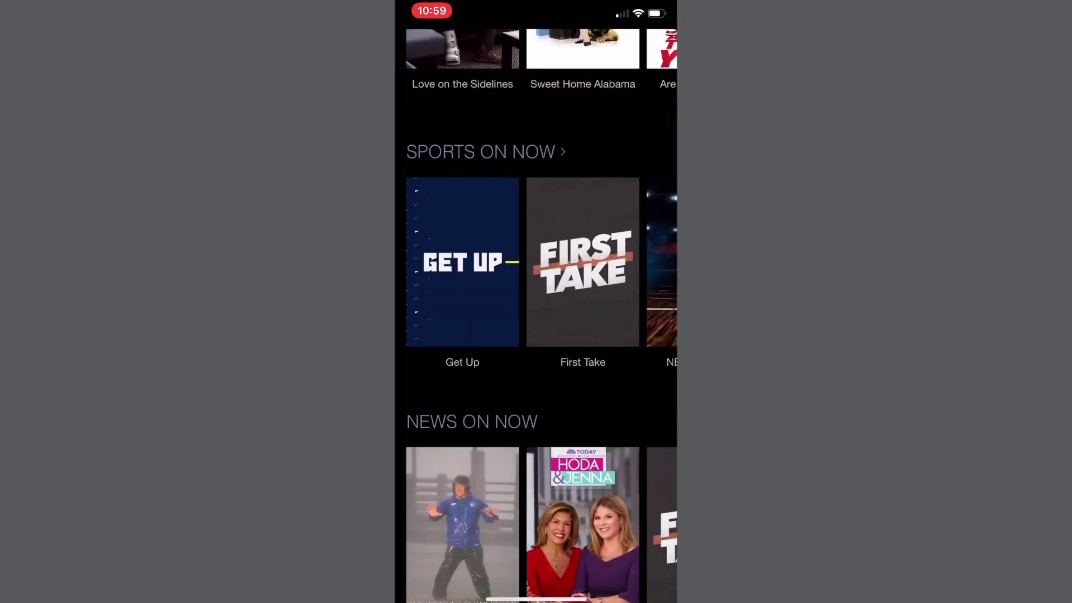
scroll(536, 335, down, 2)
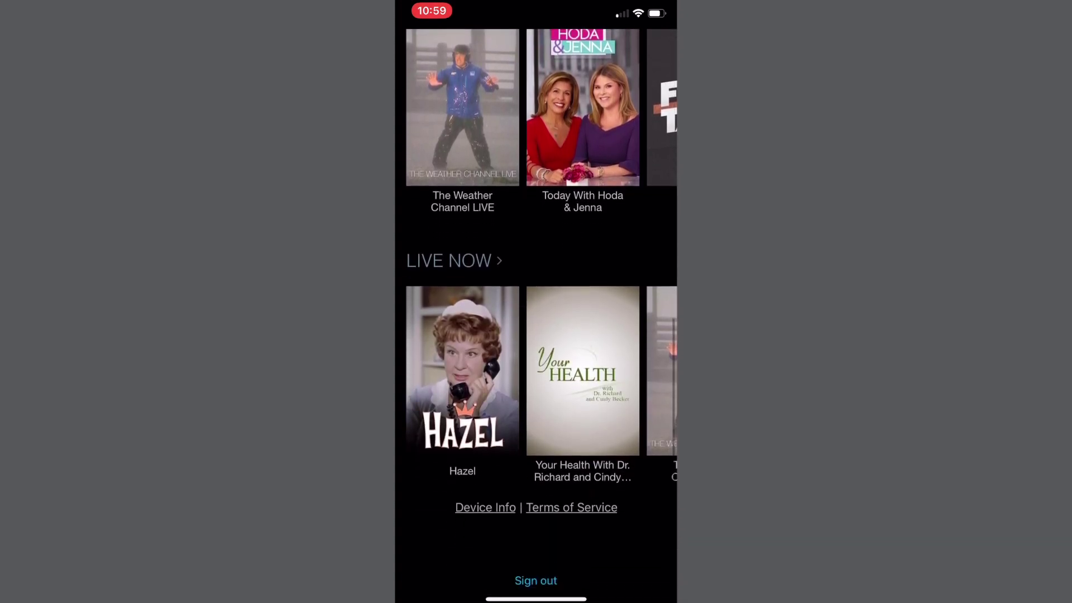